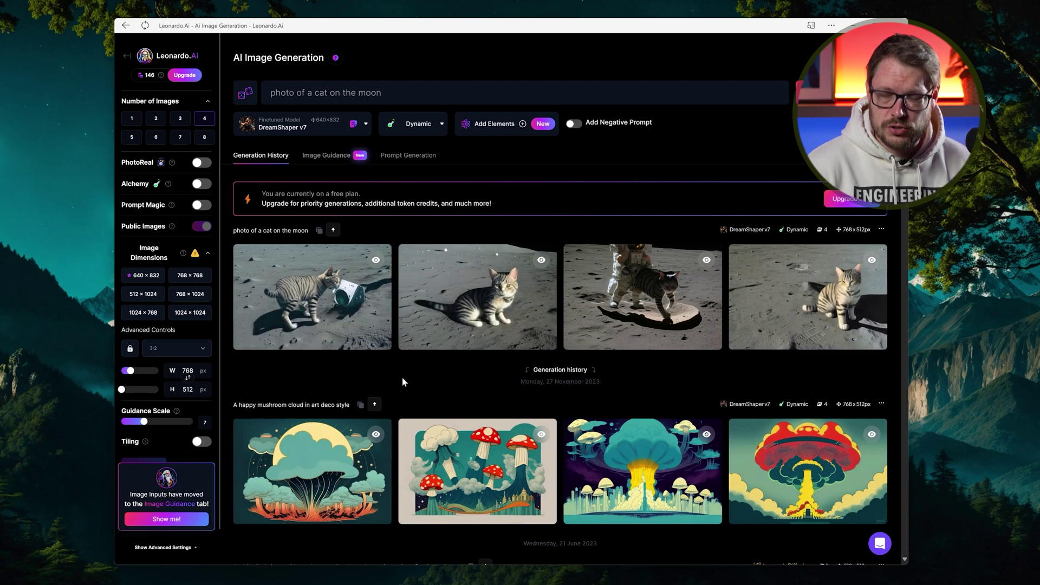
Examine the second and third generated images of the cat on the moon at full size.
left_click(488, 290)
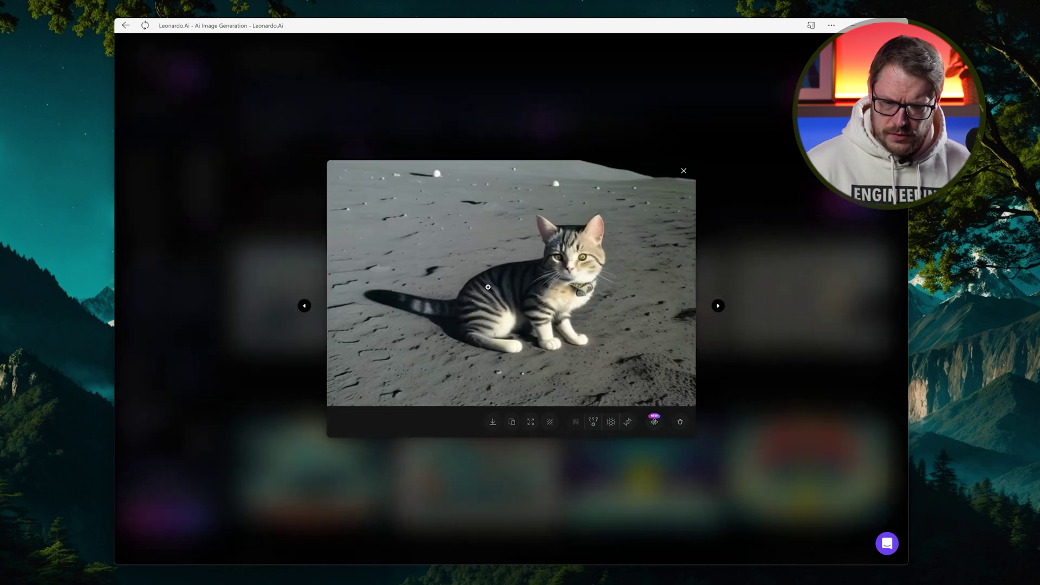
left_click(682, 173)
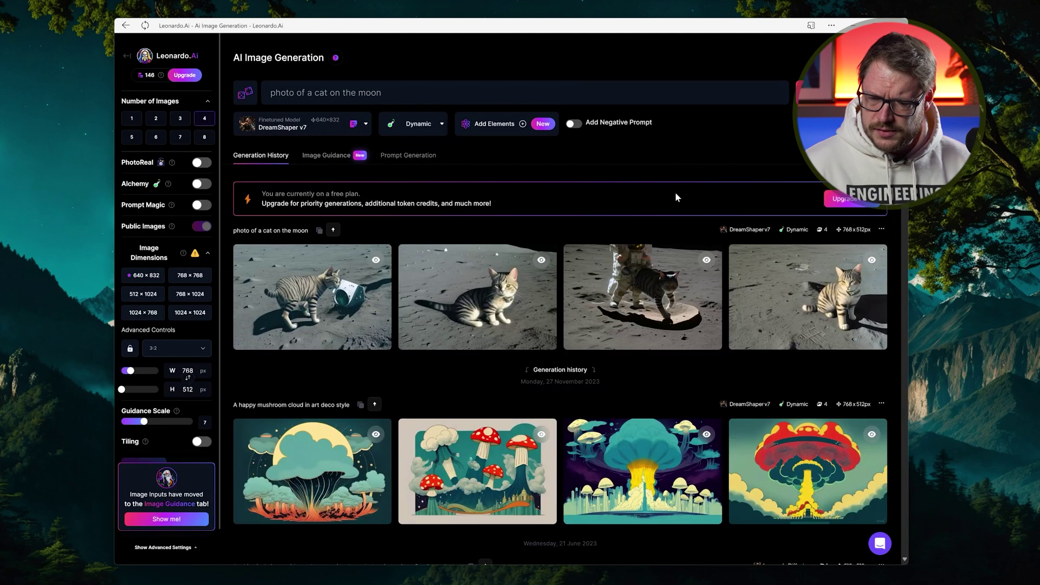
left_click(655, 283)
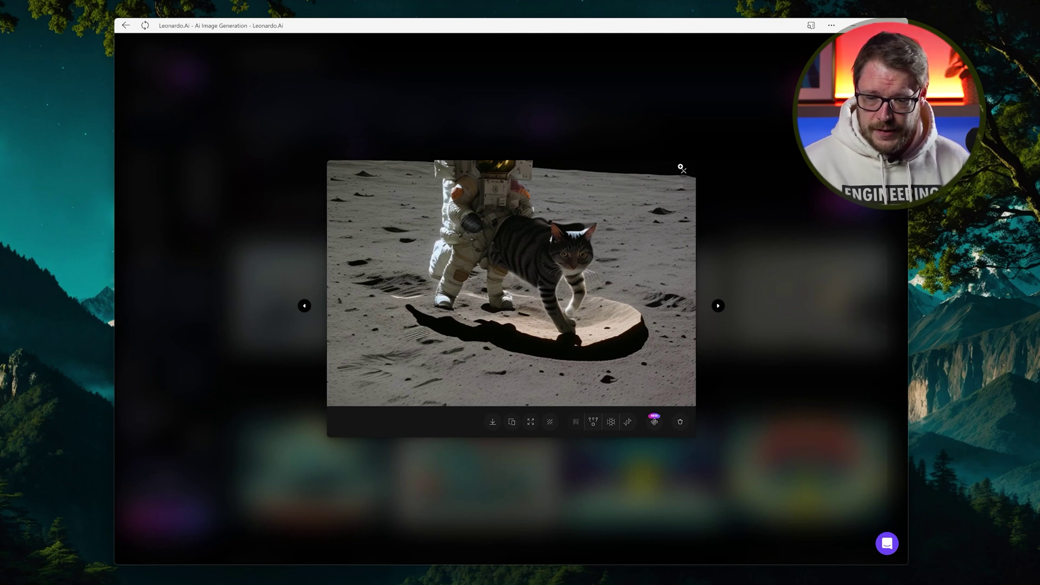
left_click(684, 172)
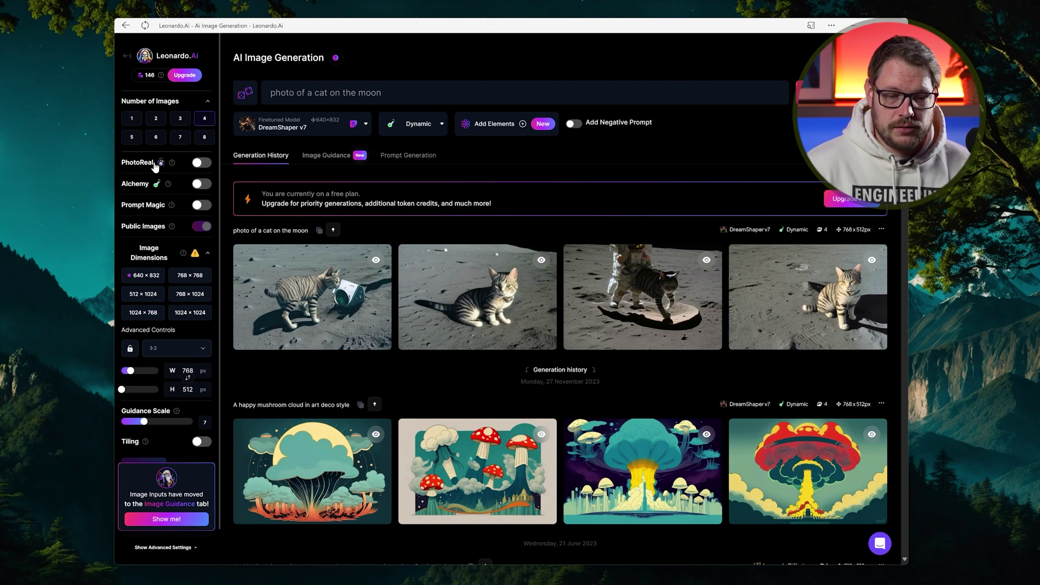
Try to enable PhotoReal and Alchemy for the image generation, declining the upgrade offer each time.
left_click(204, 163)
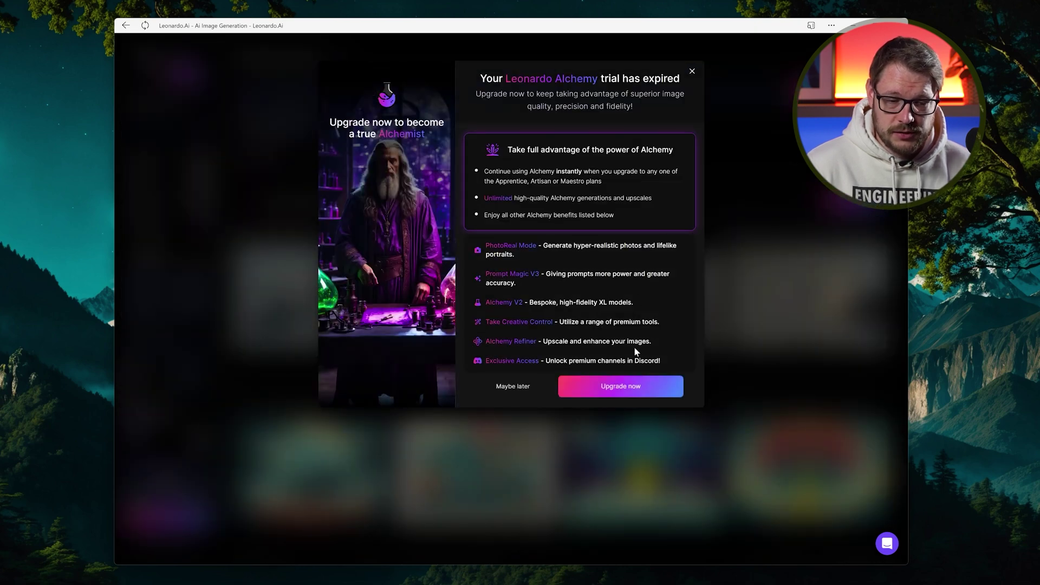
left_click(521, 386)
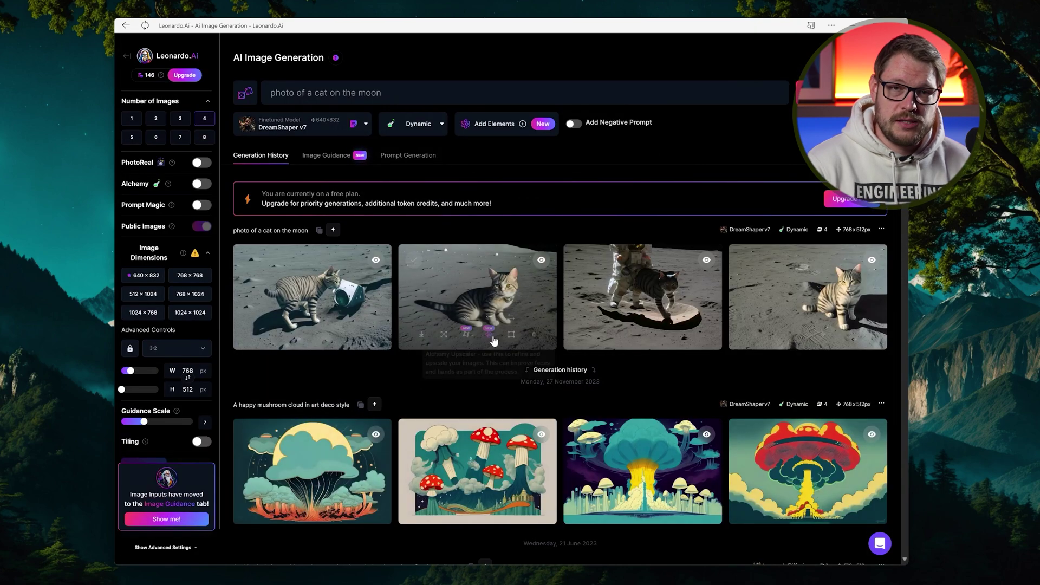
left_click(203, 184)
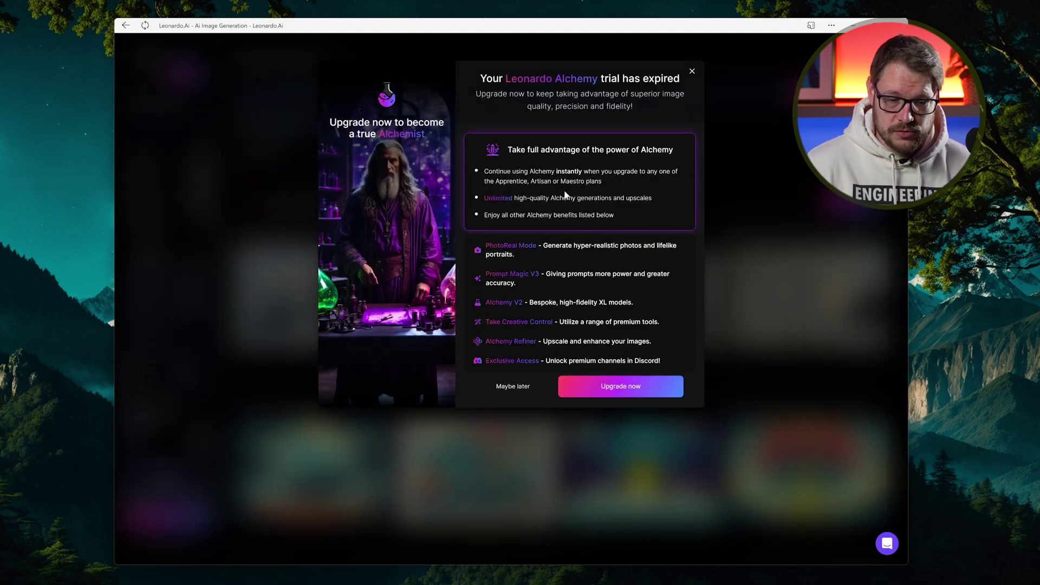
left_click(529, 386)
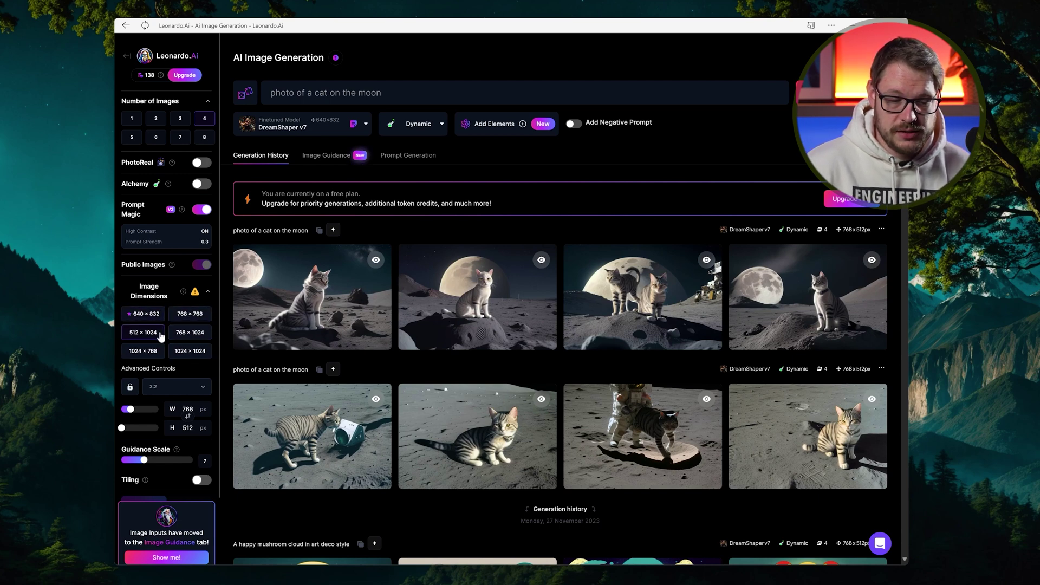
Examine the first image of the newest cat-on-the-moon generation at full size and close it.
mouse_move(194, 295)
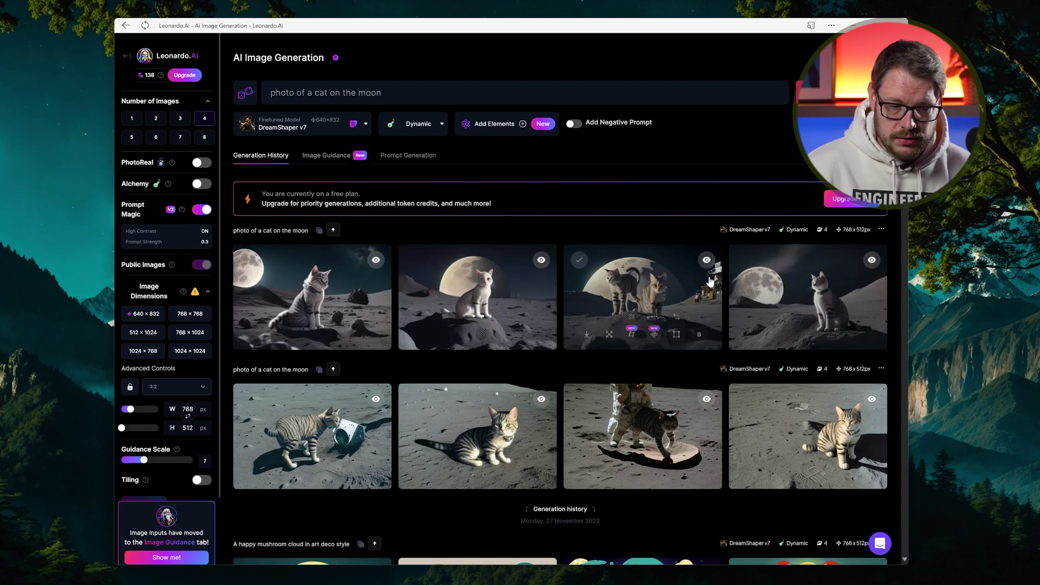
left_click(335, 277)
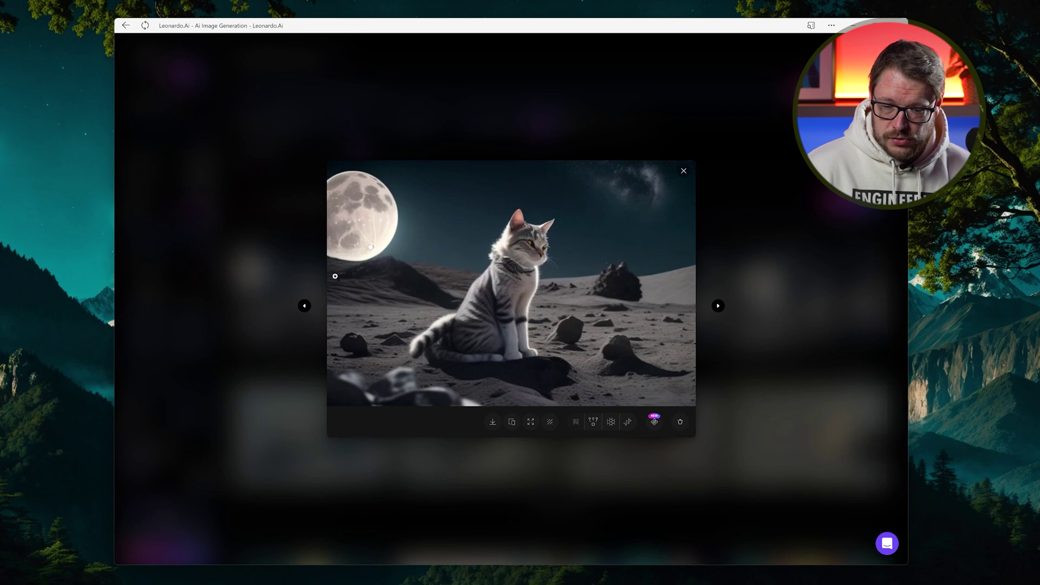
left_click(781, 233)
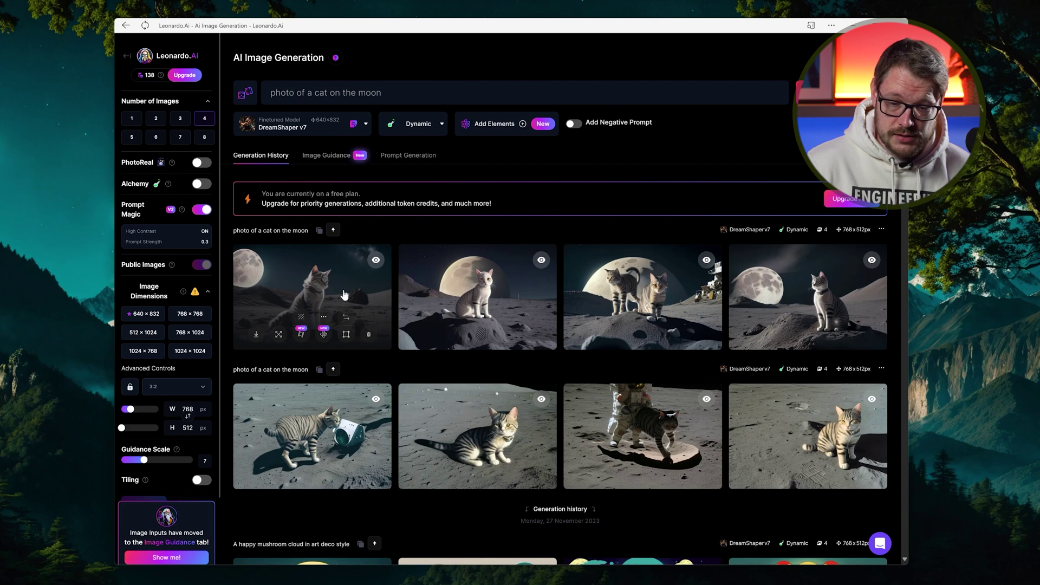
Enable the negative prompt and enter "Astronaut" as what the image must not contain.
left_click(572, 126)
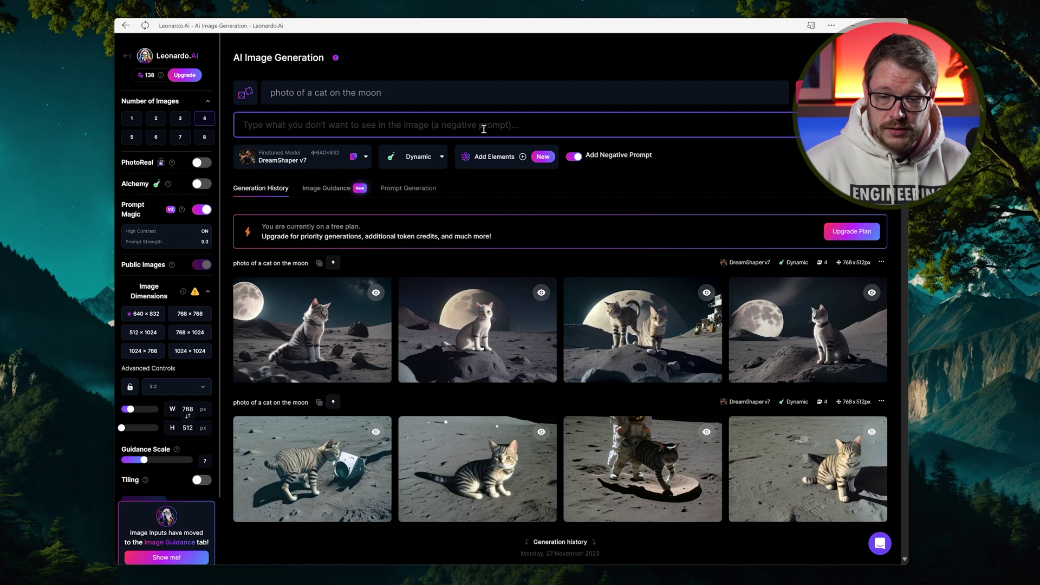
type("Astronaut")
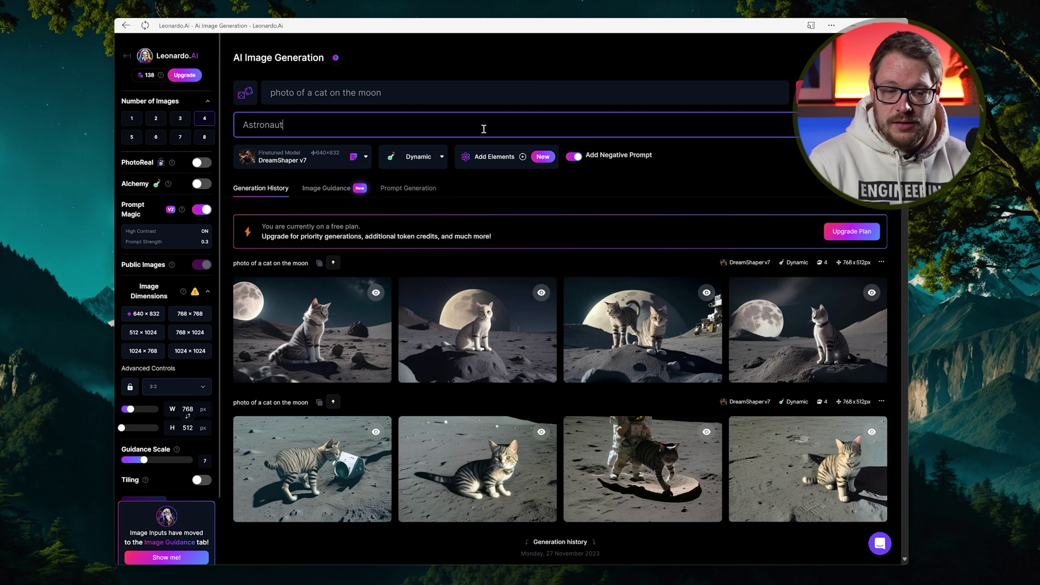
Switch the finetuned model to 3D Animation Style and generate new images of the cat on the moon.
left_click(337, 160)
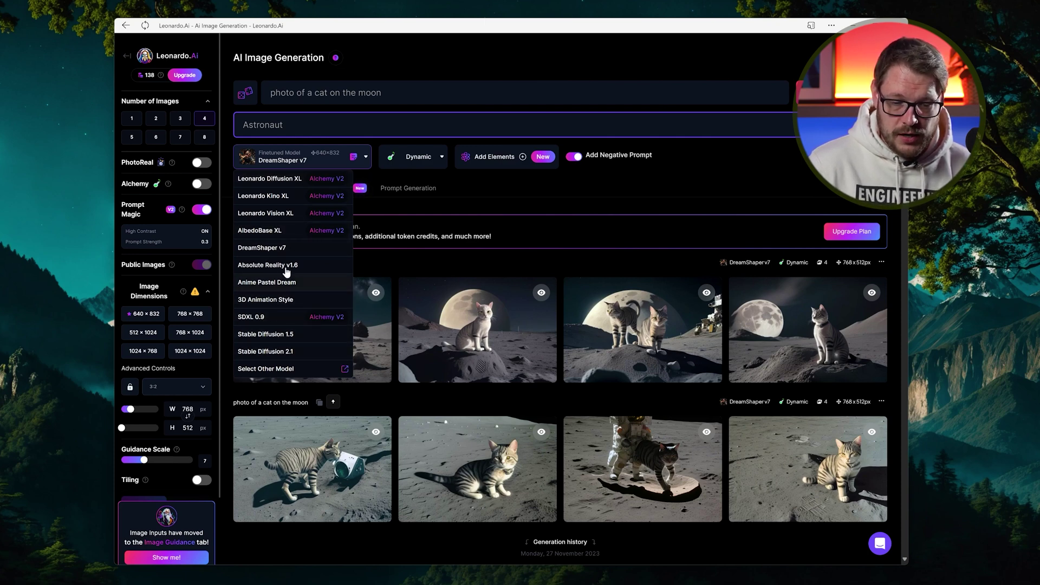
left_click(270, 299)
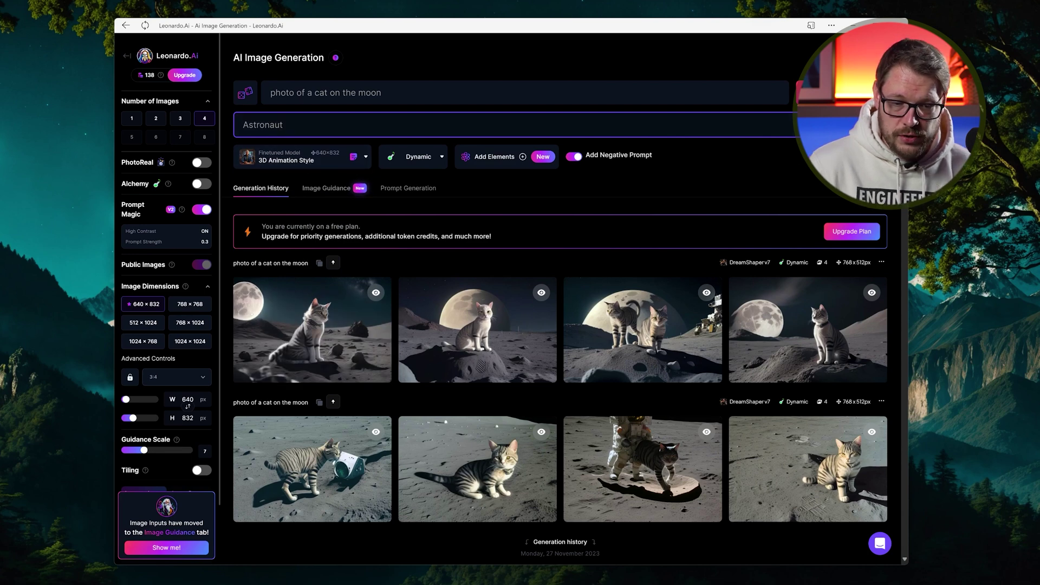
left_click(823, 93)
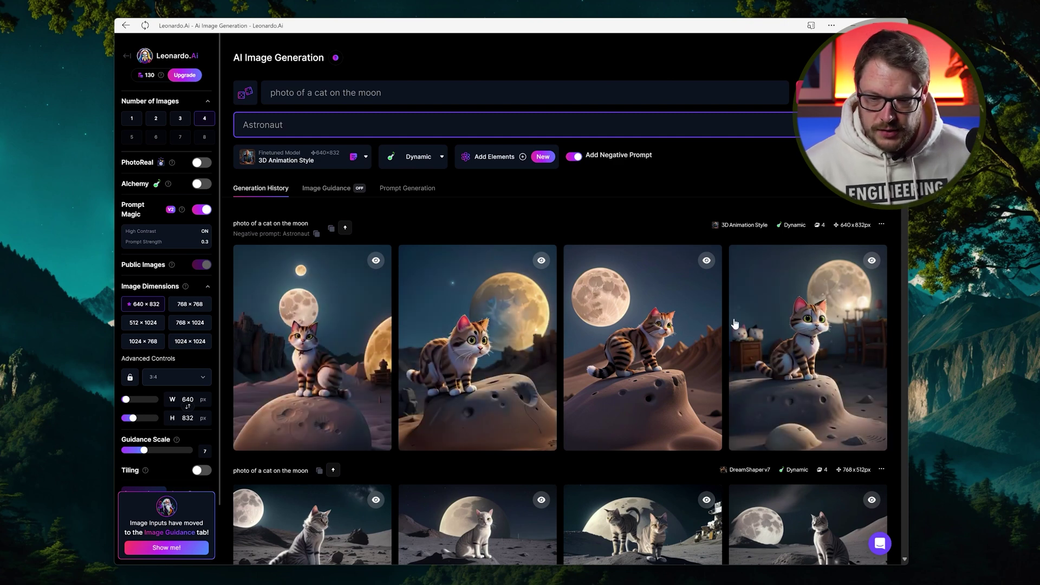
Examine the fourth 3D-animation cat image at full size, and look through the older generations in the history.
left_click(792, 305)
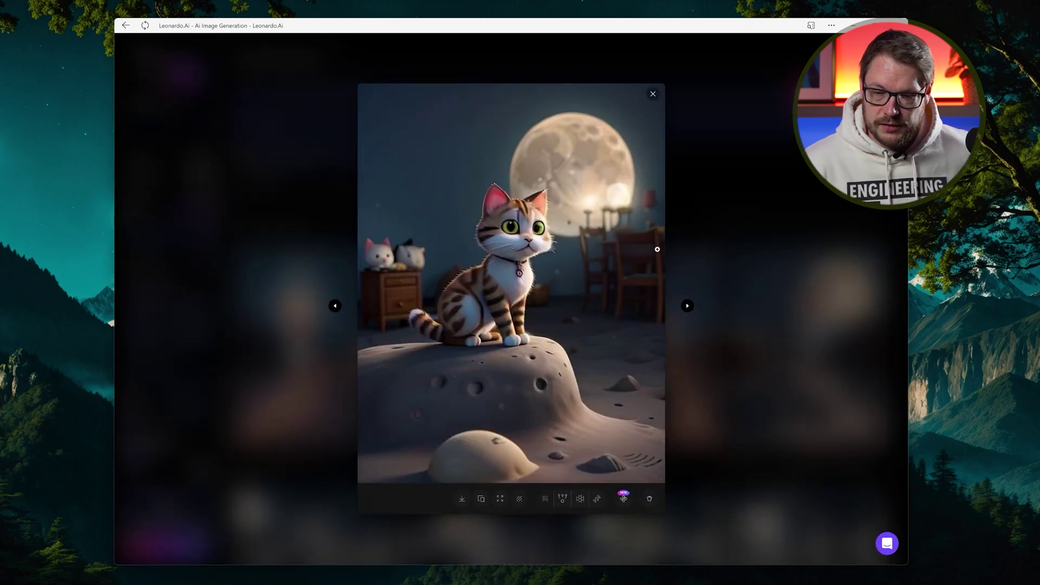
left_click(771, 256)
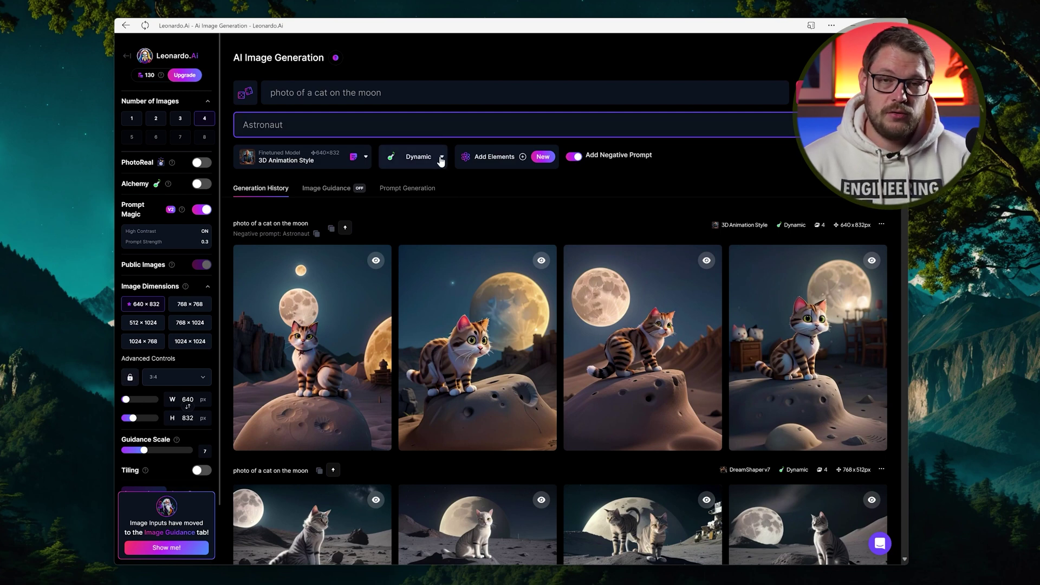
scroll(475, 230, "down", 5)
scroll(476, 230, "down", 9)
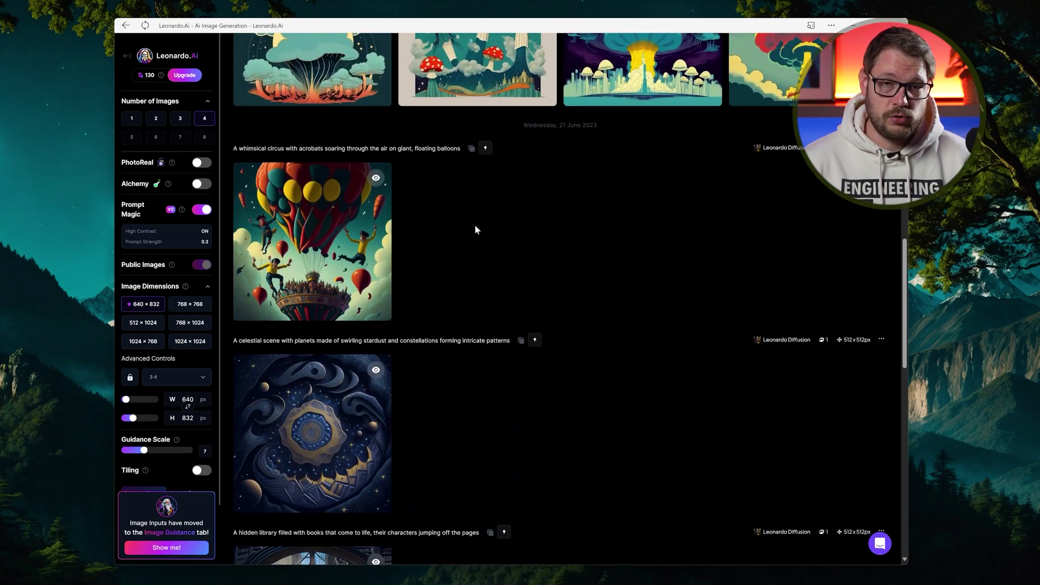
scroll(475, 224, "up", 7)
scroll(476, 225, "up", 10)
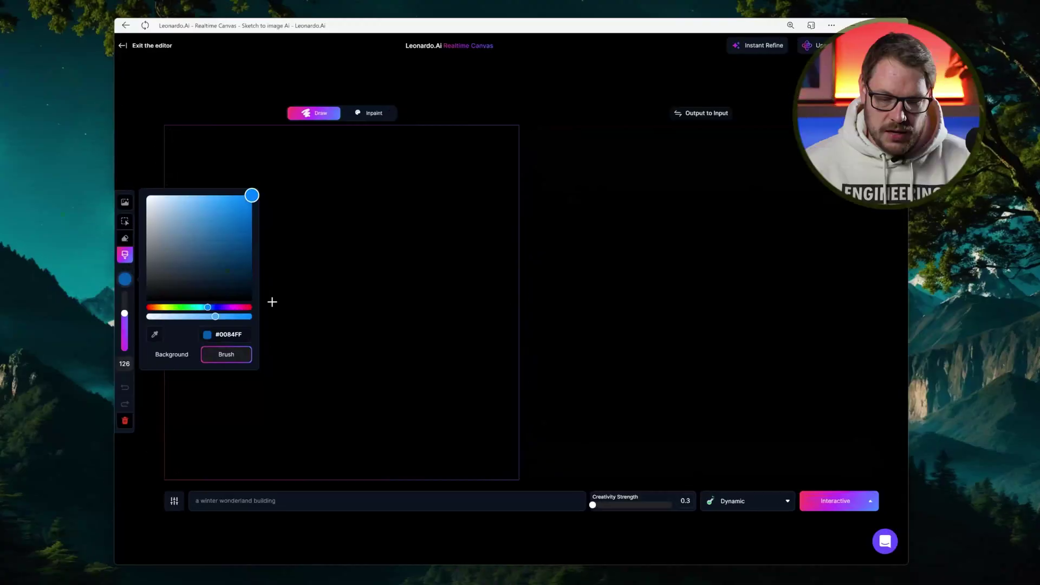
Paint a blue mountain outline on the Realtime Canvas and set the prompt to "A snowy mountain".
mouse_move(217, 410)
left_mouse_down()
mouse_move(340, 202)
mouse_move(408, 404)
left_mouse_up()
left_click_drag(303, 501, 174, 499)
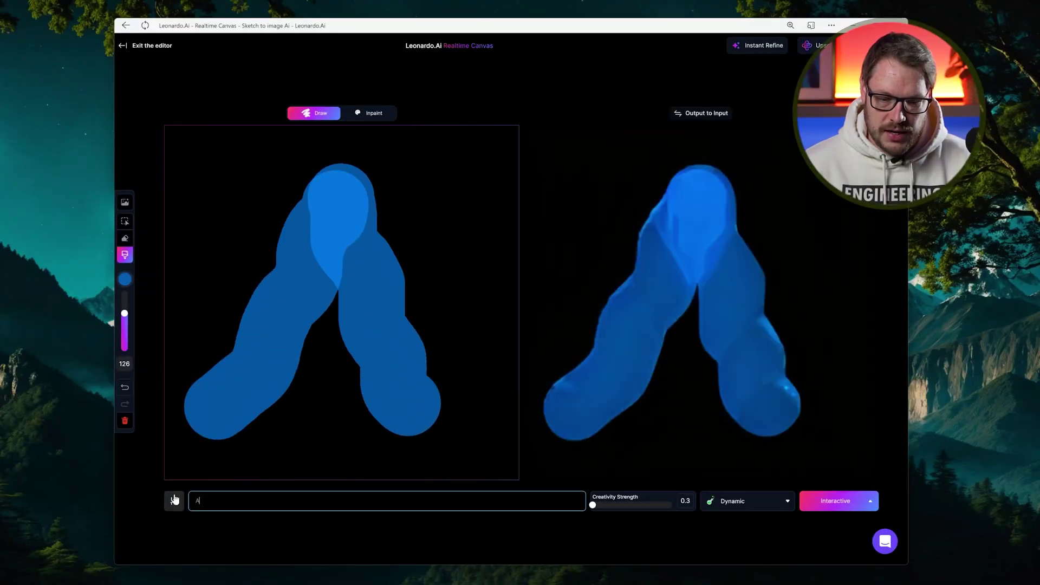
type("A")
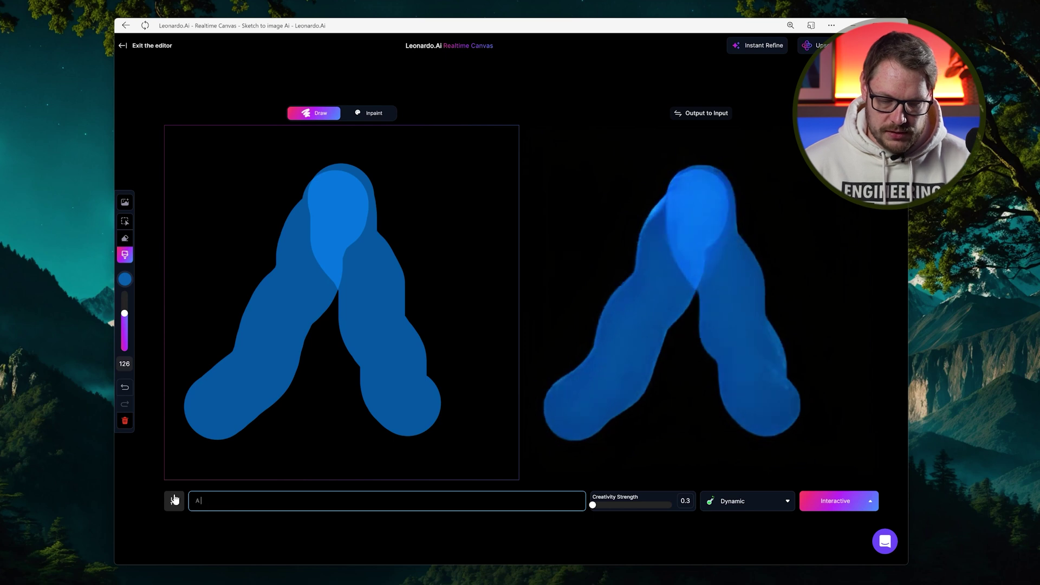
type(" snowy mountain")
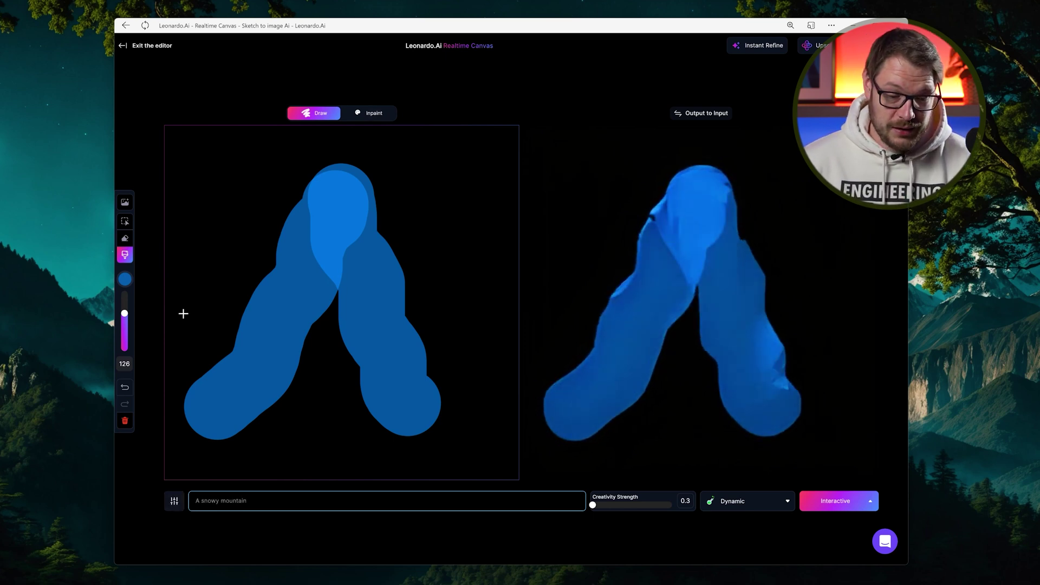
Fill in the mountain's body and base with blue brush strokes, adding a smaller peak to its right and a slope to its left.
mouse_move(336, 288)
left_mouse_down()
mouse_move(294, 389)
mouse_move(339, 293)
mouse_move(361, 406)
mouse_move(252, 396)
mouse_move(187, 418)
mouse_move(460, 420)
mouse_move(472, 361)
mouse_move(506, 318)
mouse_move(497, 405)
mouse_move(499, 433)
left_mouse_up()
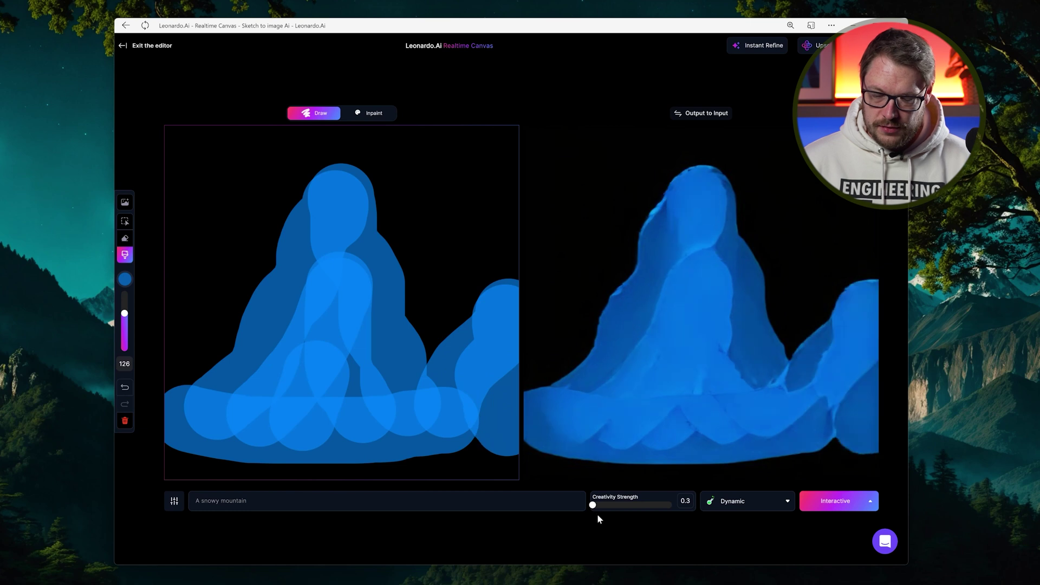
mouse_move(320, 327)
left_mouse_down()
mouse_move(251, 319)
mouse_move(173, 417)
left_mouse_up()
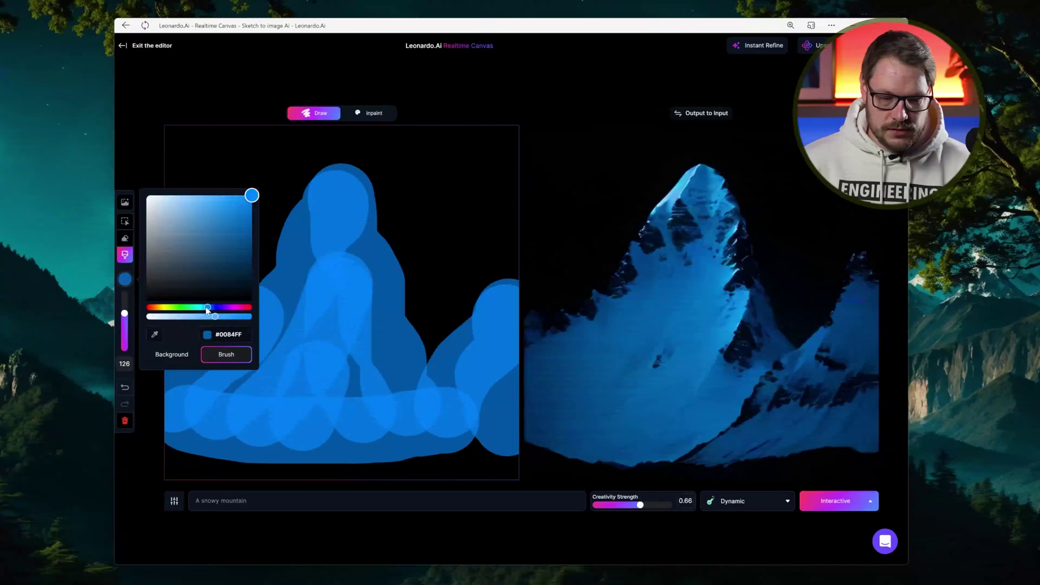
Paint a green disc in the sky to the right of the peak and set the Creativity Strength to 0.79.
left_click_drag(221, 311, 189, 311)
left_click(444, 225)
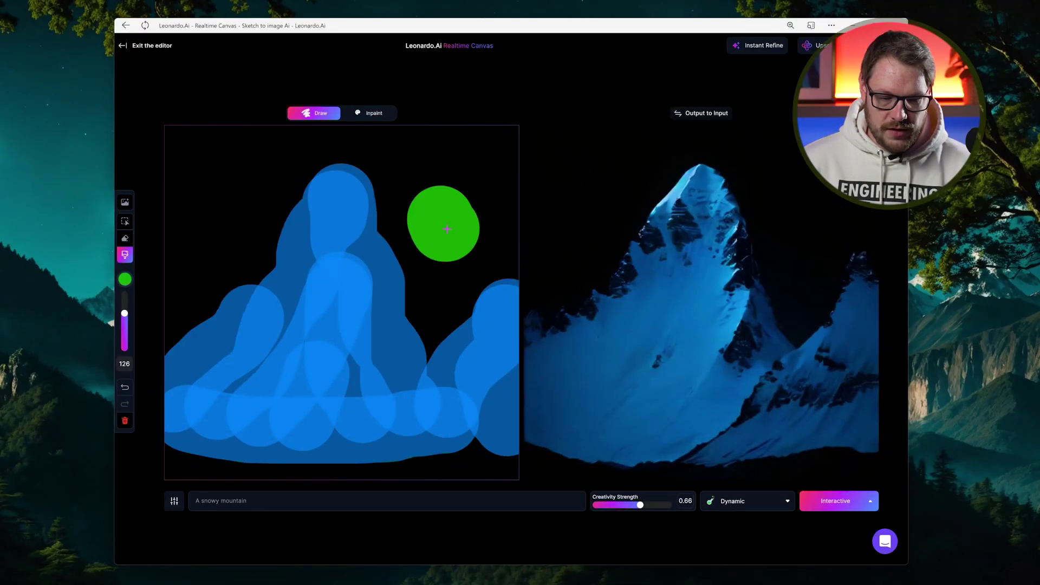
left_click_drag(640, 505, 658, 505)
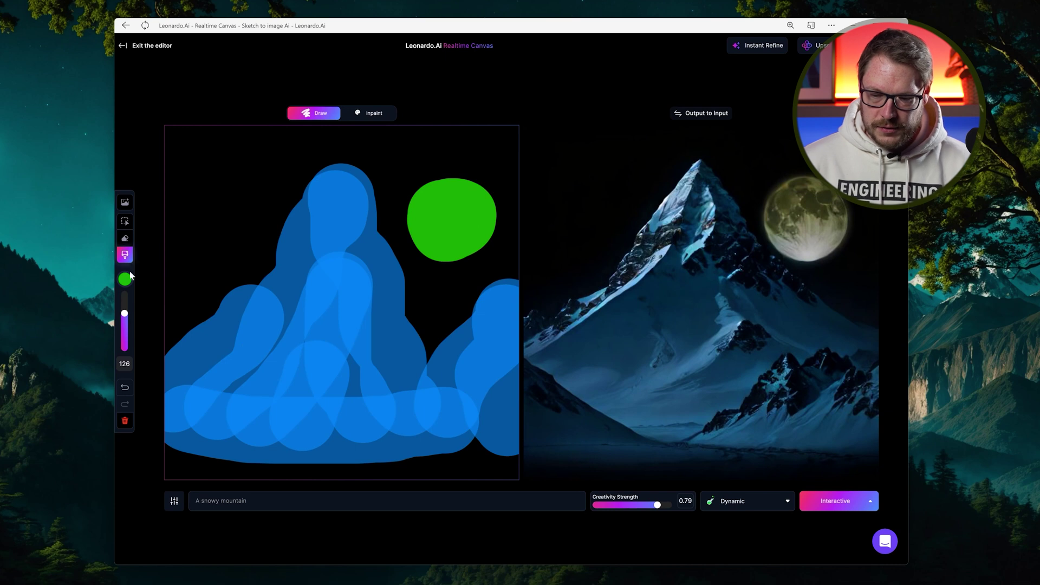